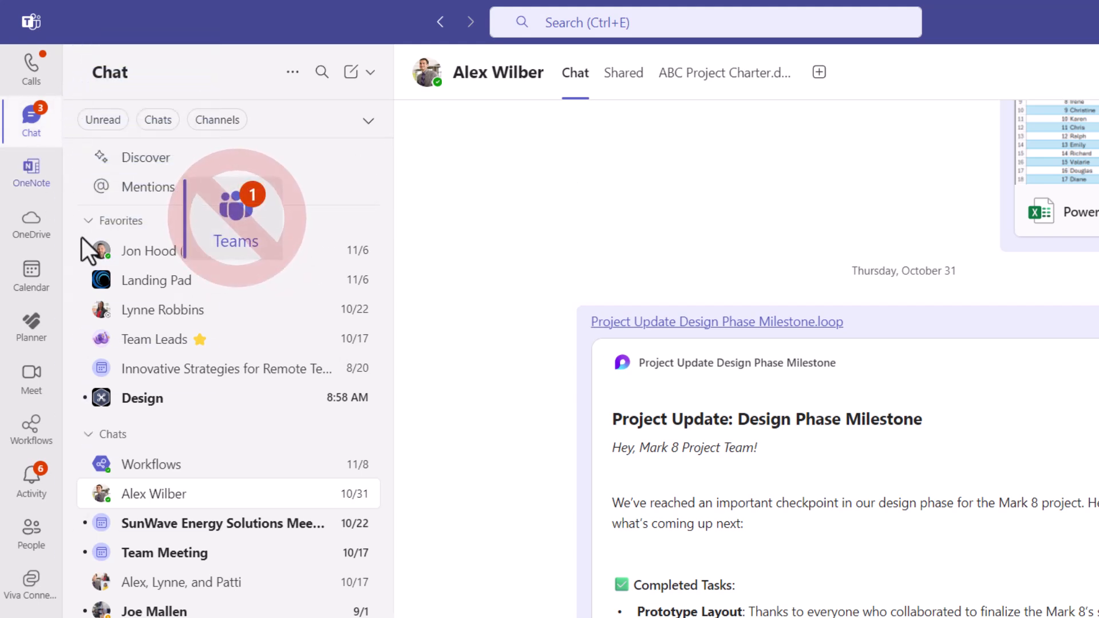
Step: Collapse Chats, expand Teams and channels, and leave Favorites expanded in the chat list
click(88, 435)
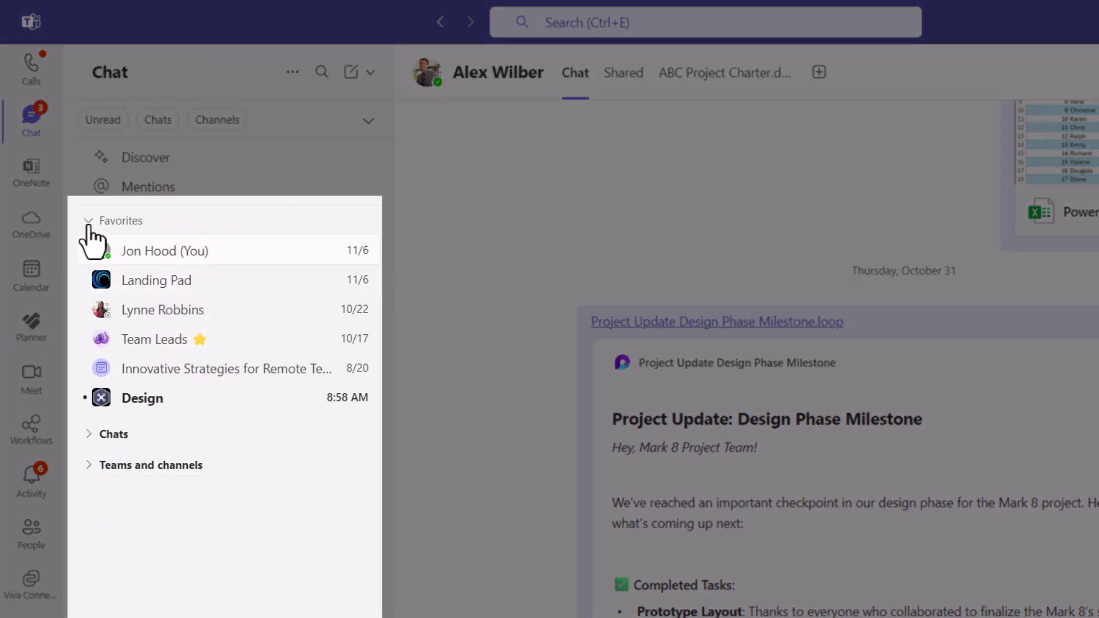
click(89, 221)
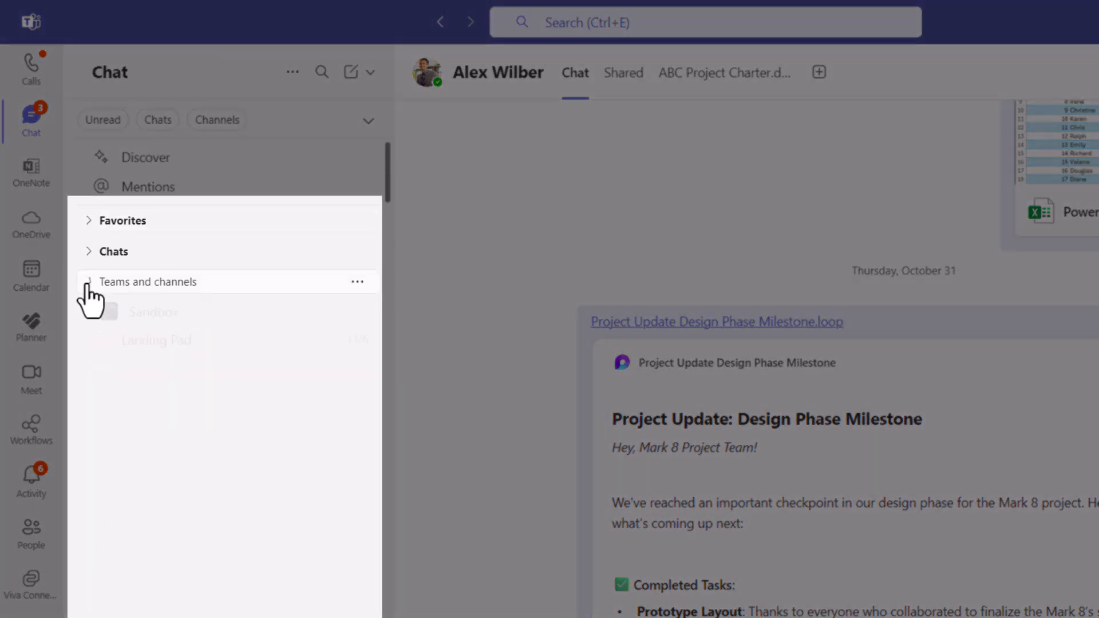
click(88, 282)
click(88, 251)
click(89, 221)
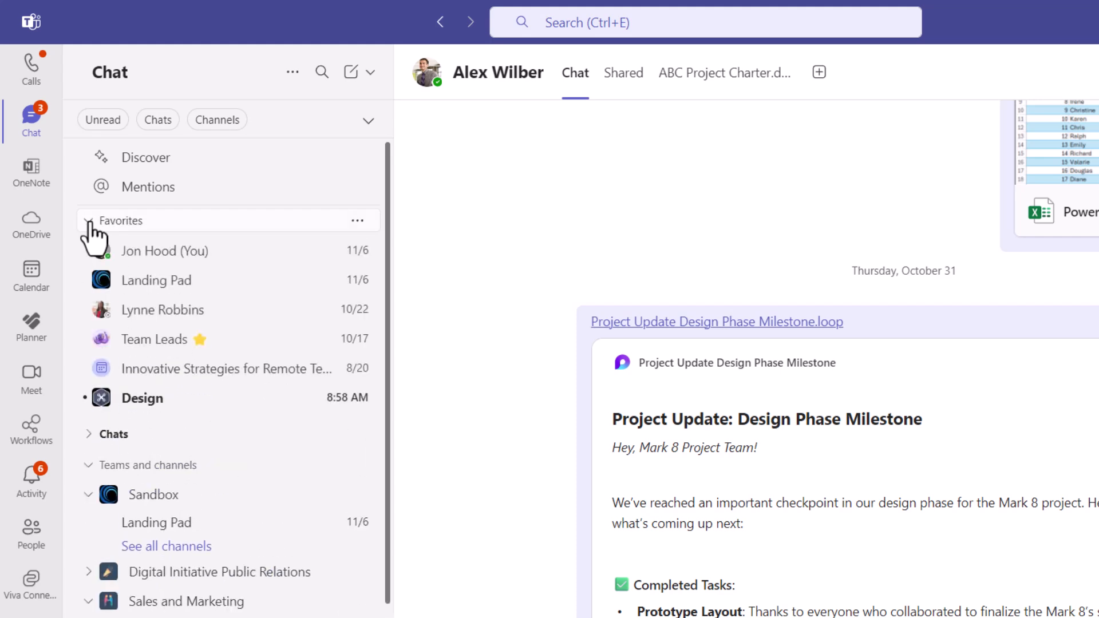
Step: Collapse Favorites and set the Chats section to show Unread only
click(88, 220)
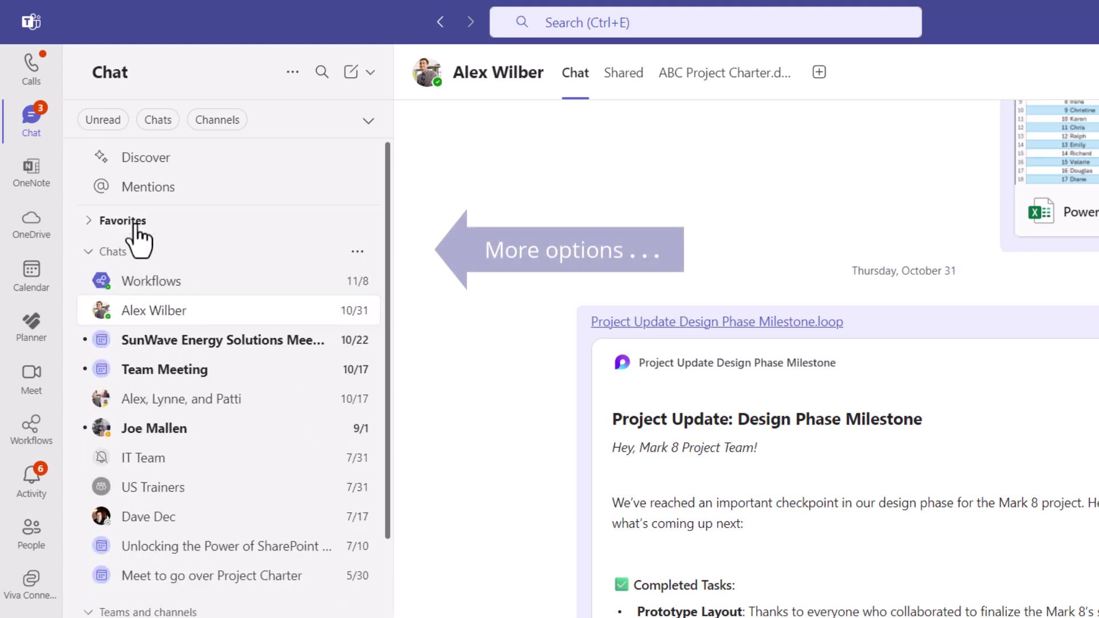
click(357, 252)
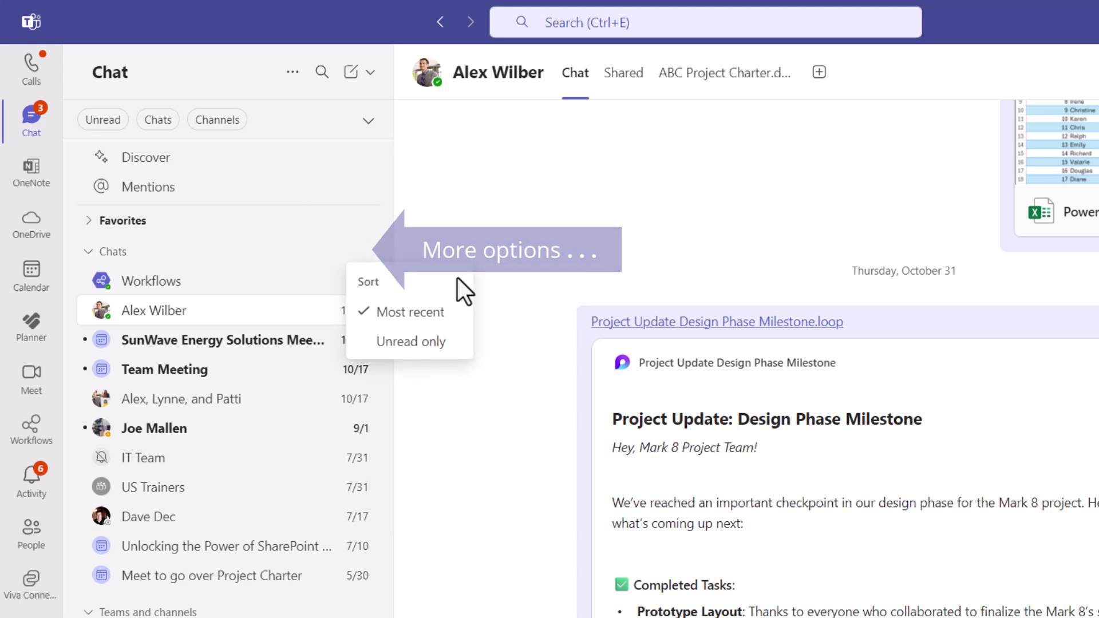
click(457, 348)
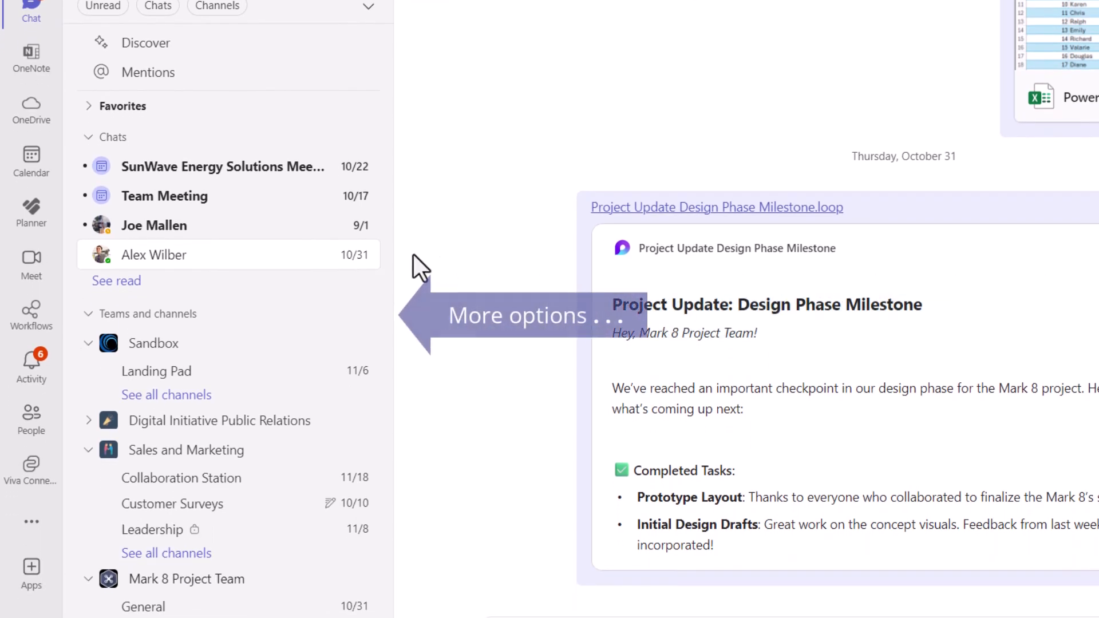
Step: Switch List options to Channels only, then back to Teams and channels grouping
click(368, 313)
click(412, 345)
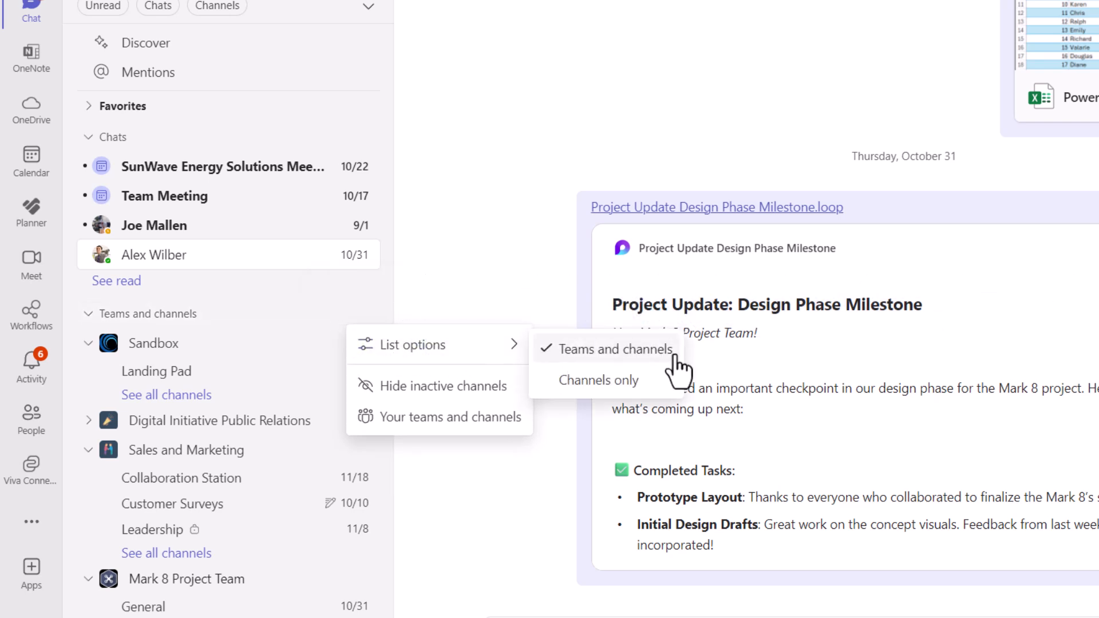
click(598, 380)
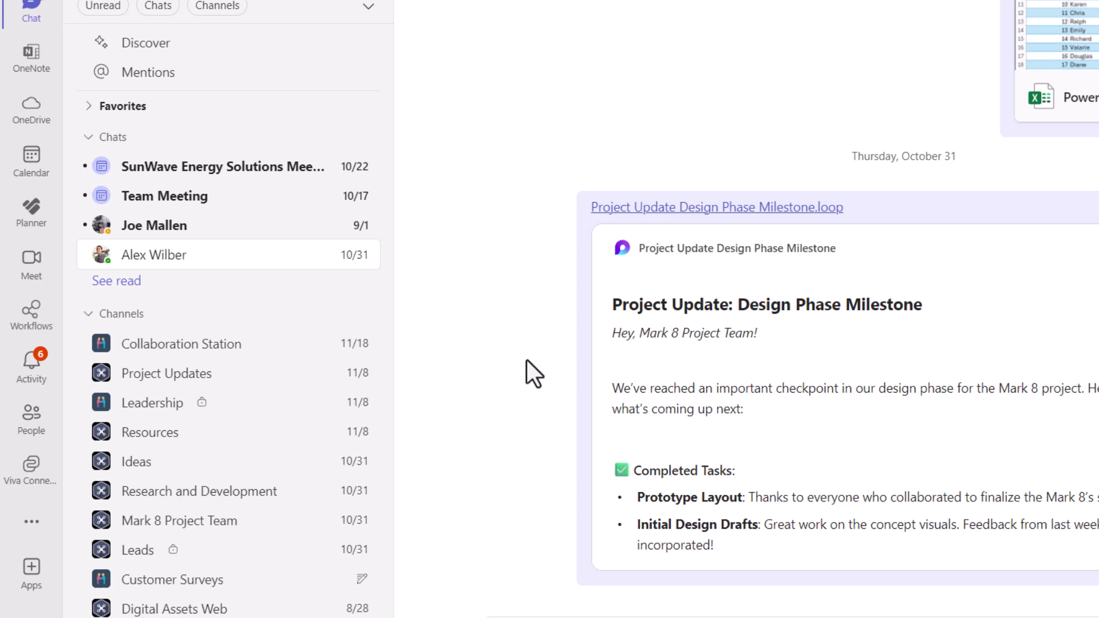
click(368, 313)
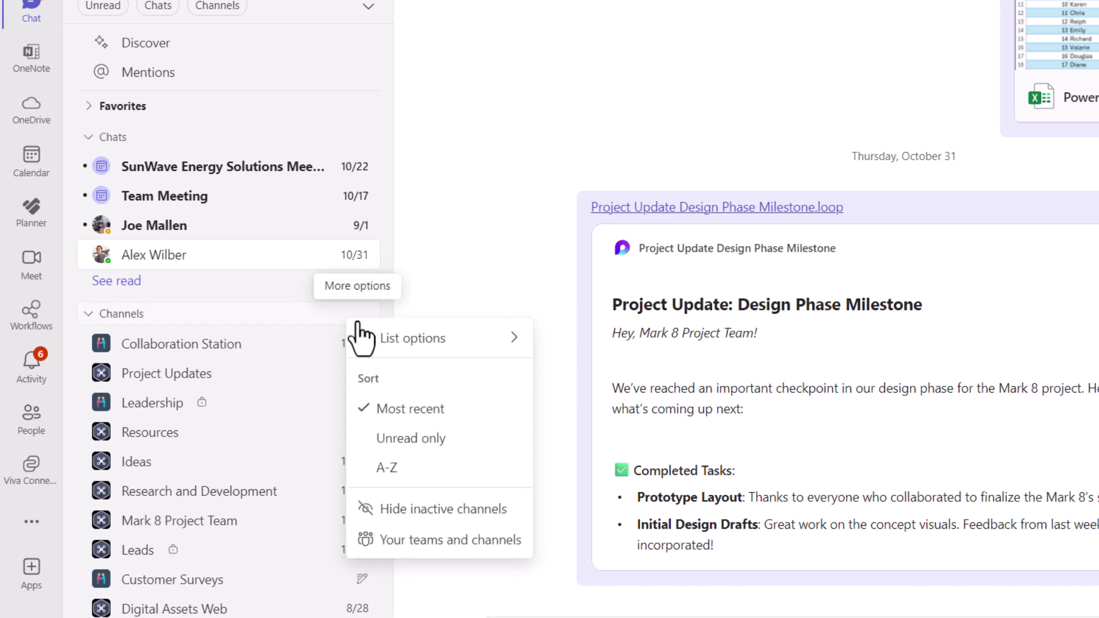
click(412, 344)
click(598, 349)
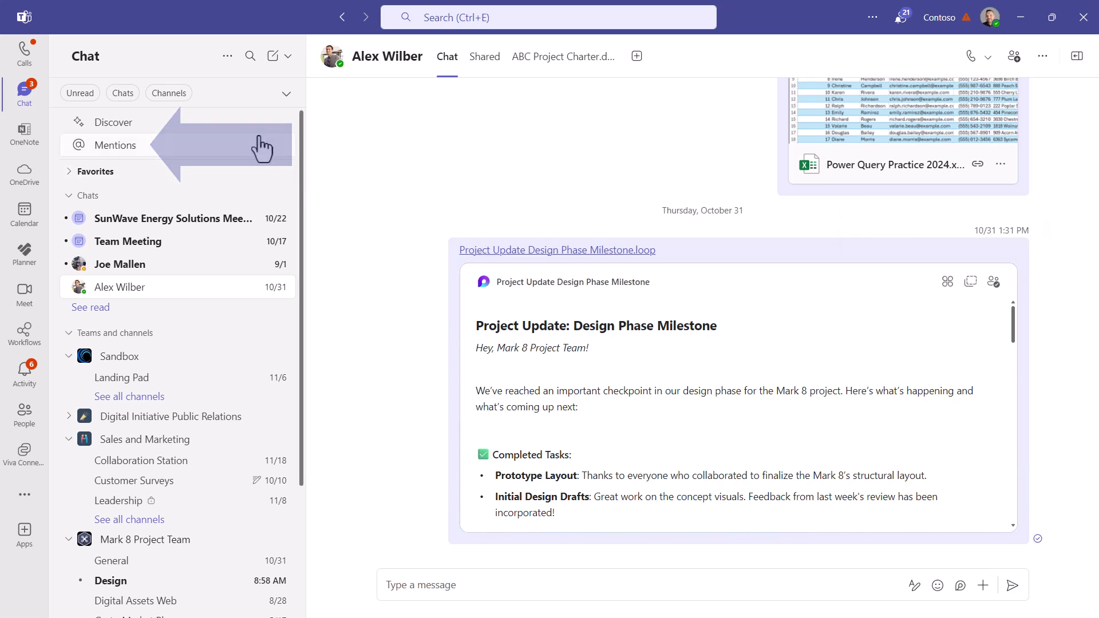
Step: Show Mentions in the main pane and try the Unread and Chats filter chips on and off
click(258, 144)
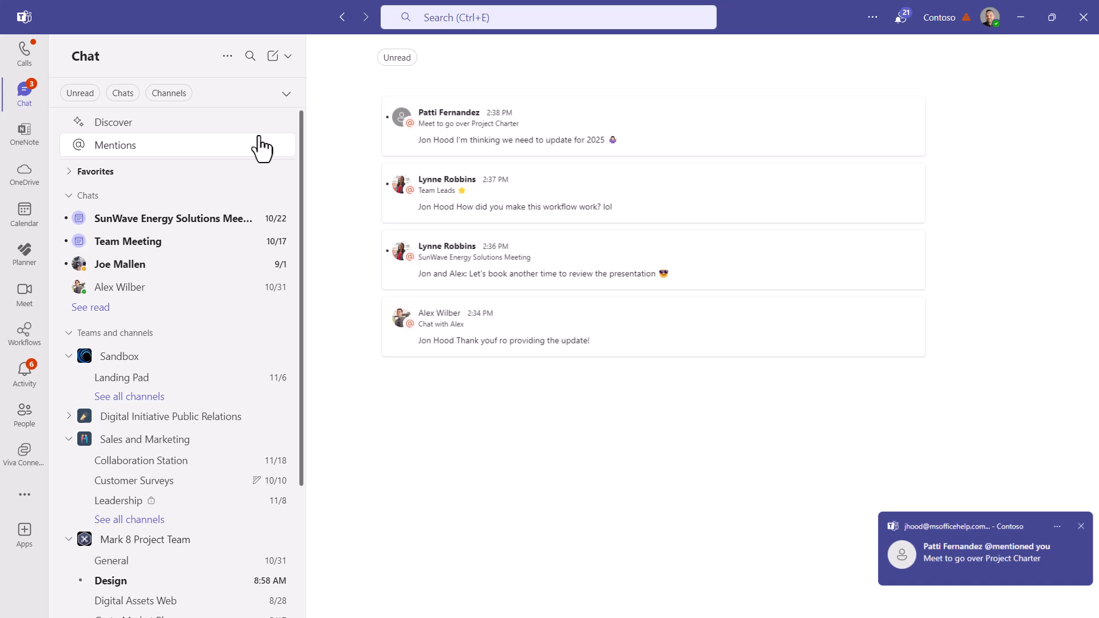
click(79, 92)
click(80, 93)
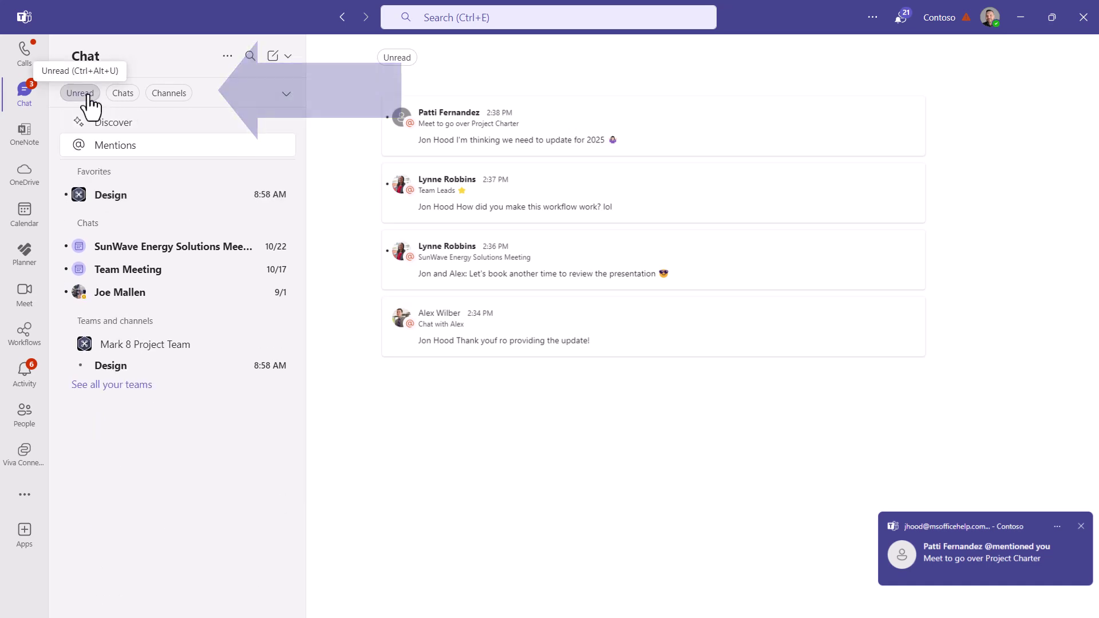
click(123, 93)
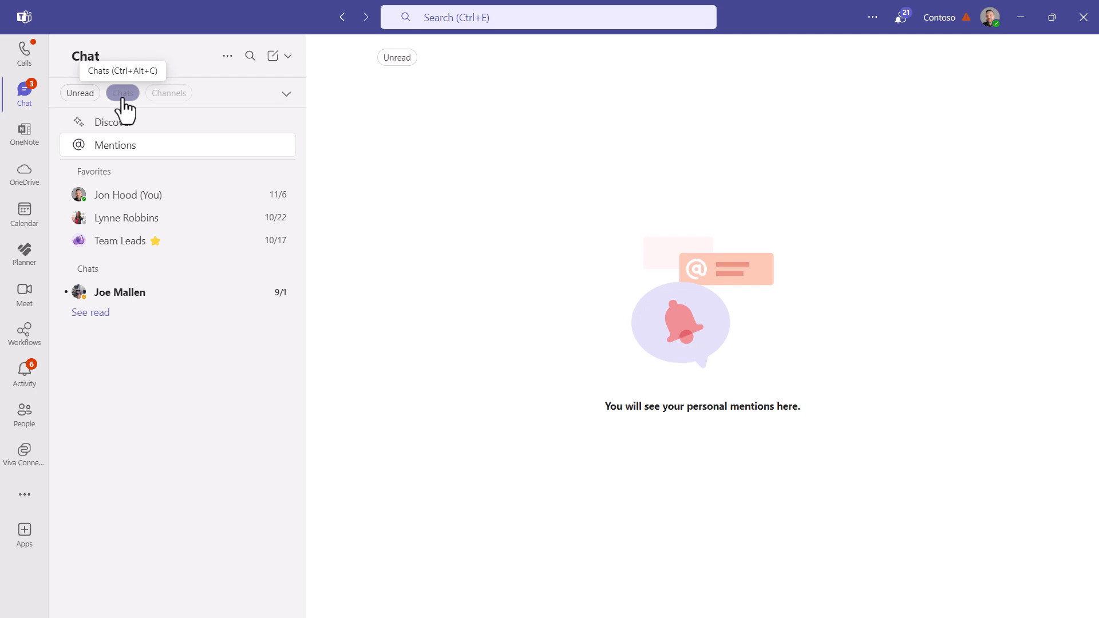
click(123, 92)
Step: Try the Channels and Meetings filter chips on and off, leaving the list unfiltered
click(168, 92)
click(285, 94)
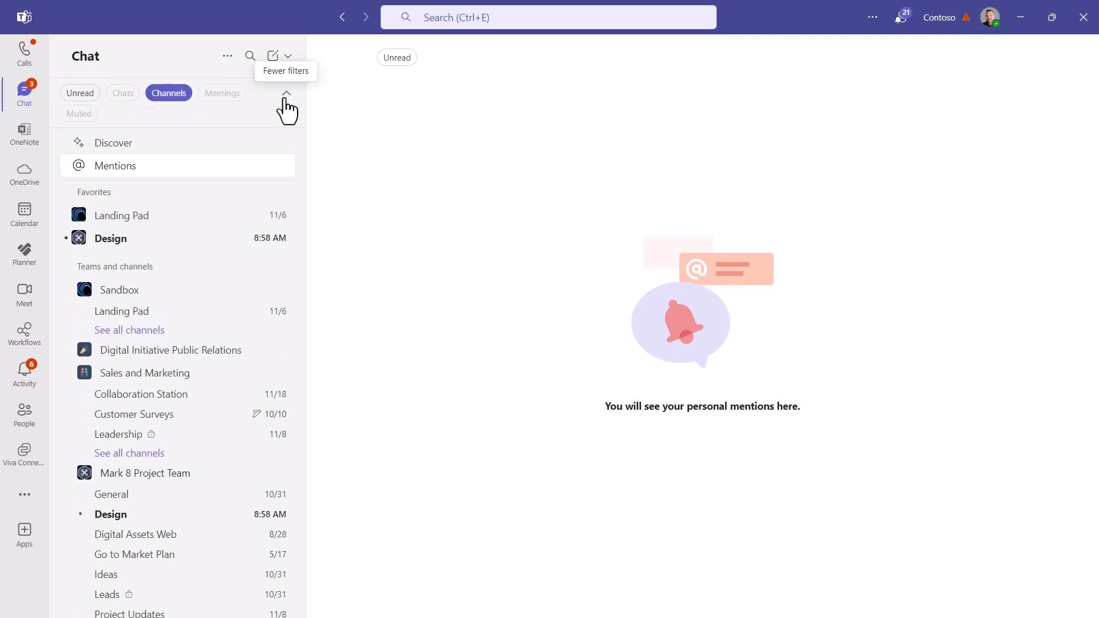
click(168, 92)
click(221, 93)
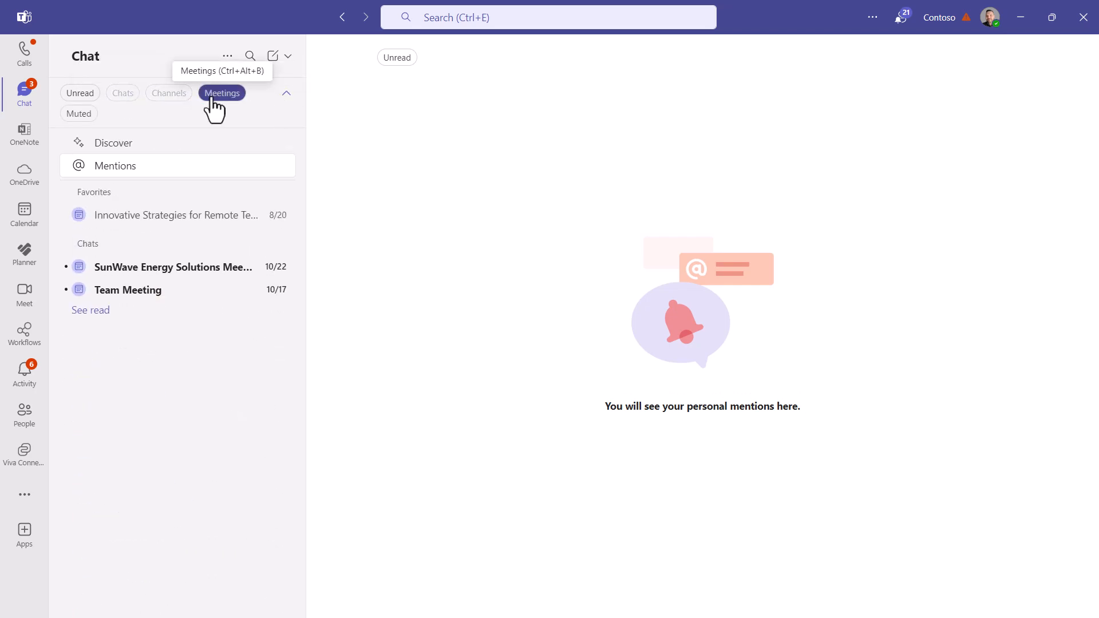
click(221, 93)
click(286, 92)
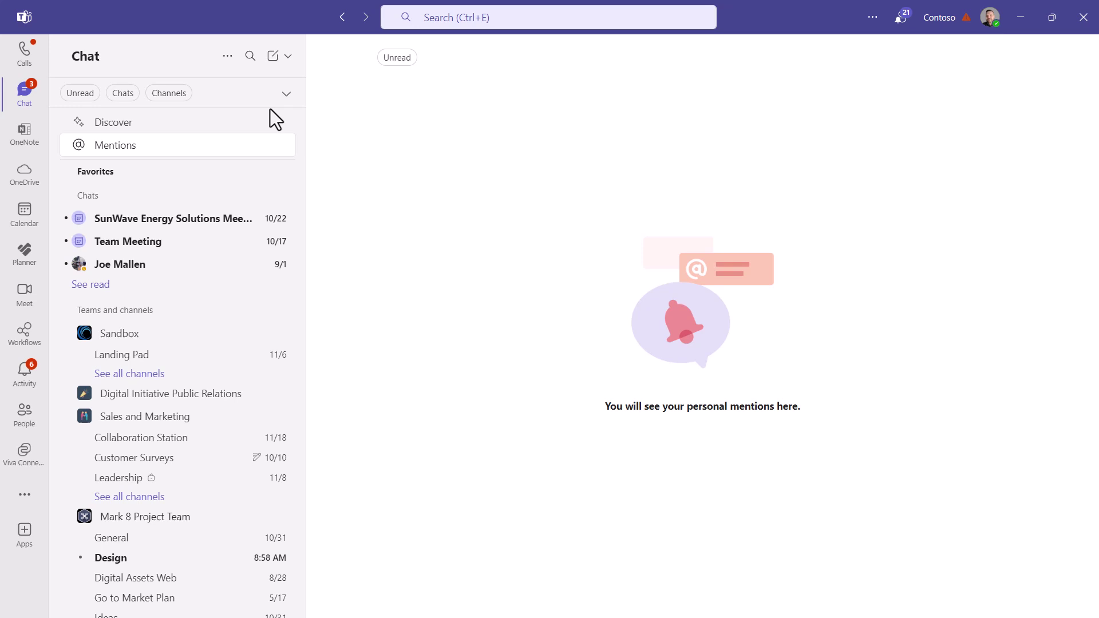
Step: Hide the Filters row and Discover from the chat list and show the filter-by-name box (Ctrl+Shift+F)
click(228, 57)
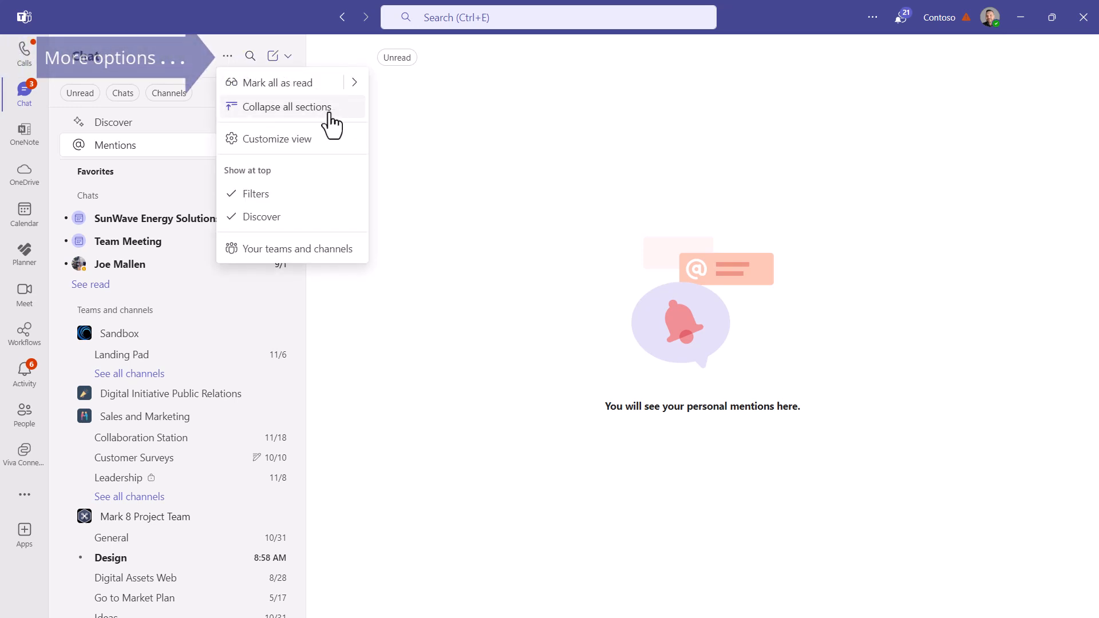
click(343, 195)
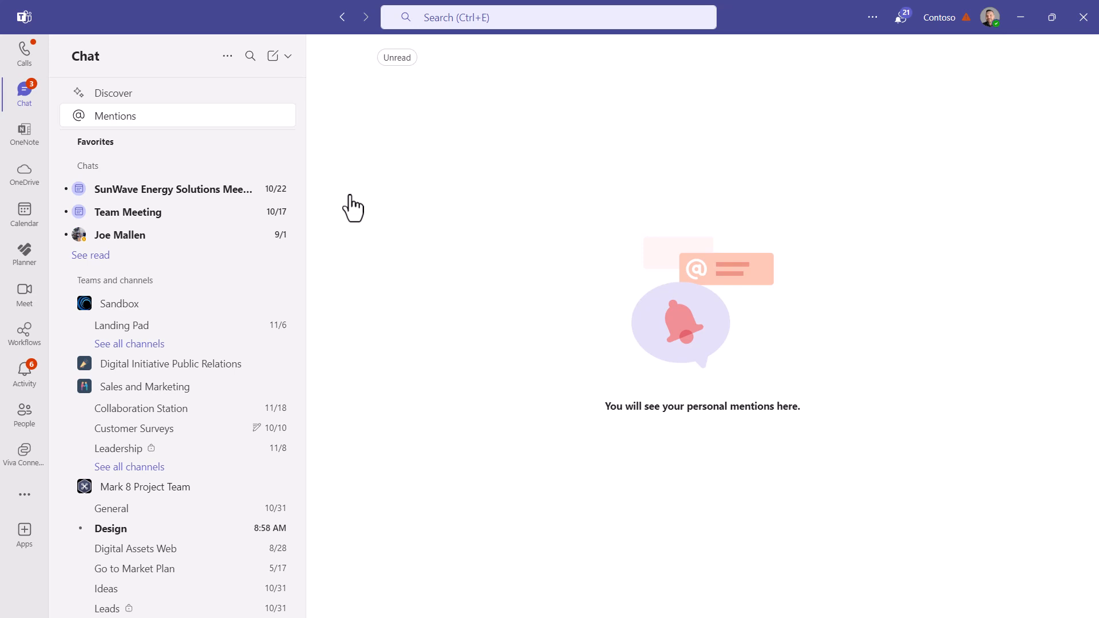
click(228, 57)
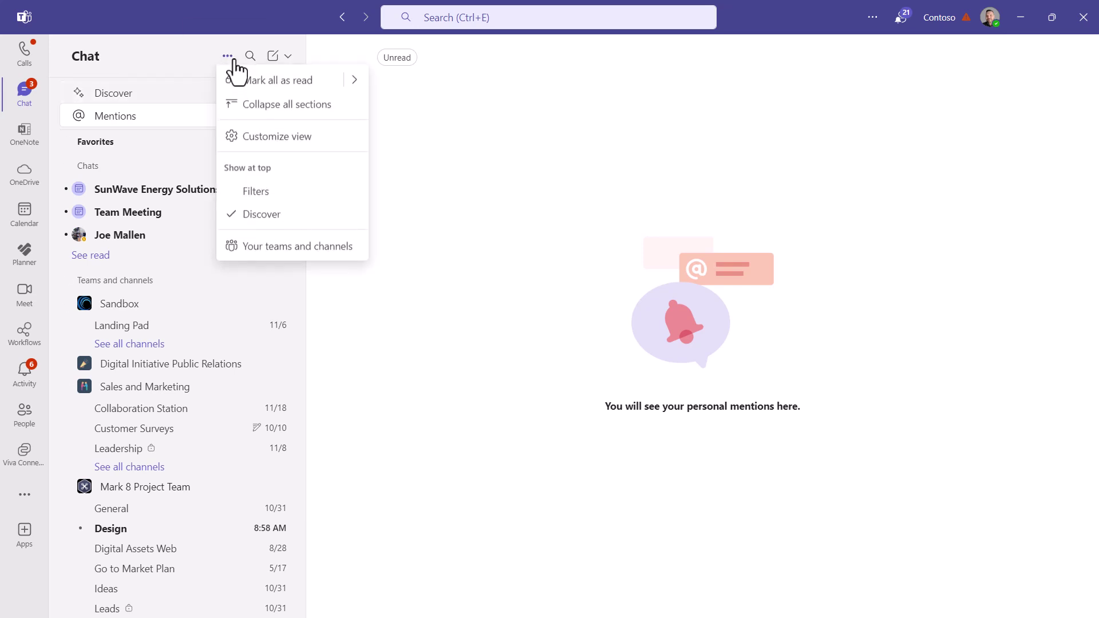
click(327, 217)
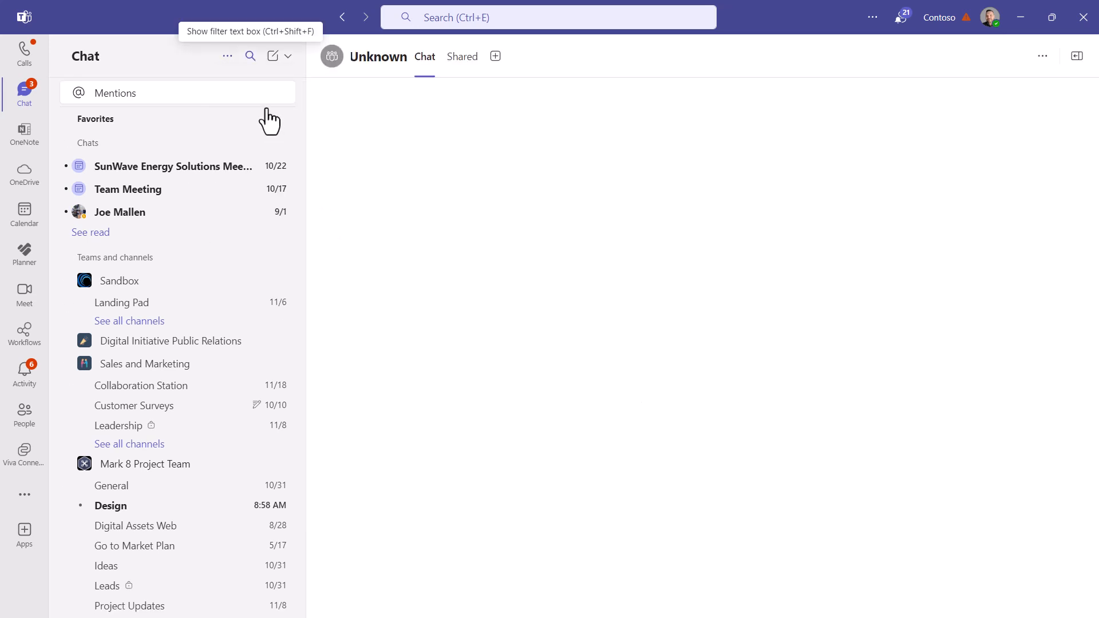
key(ctrl+shift+f)
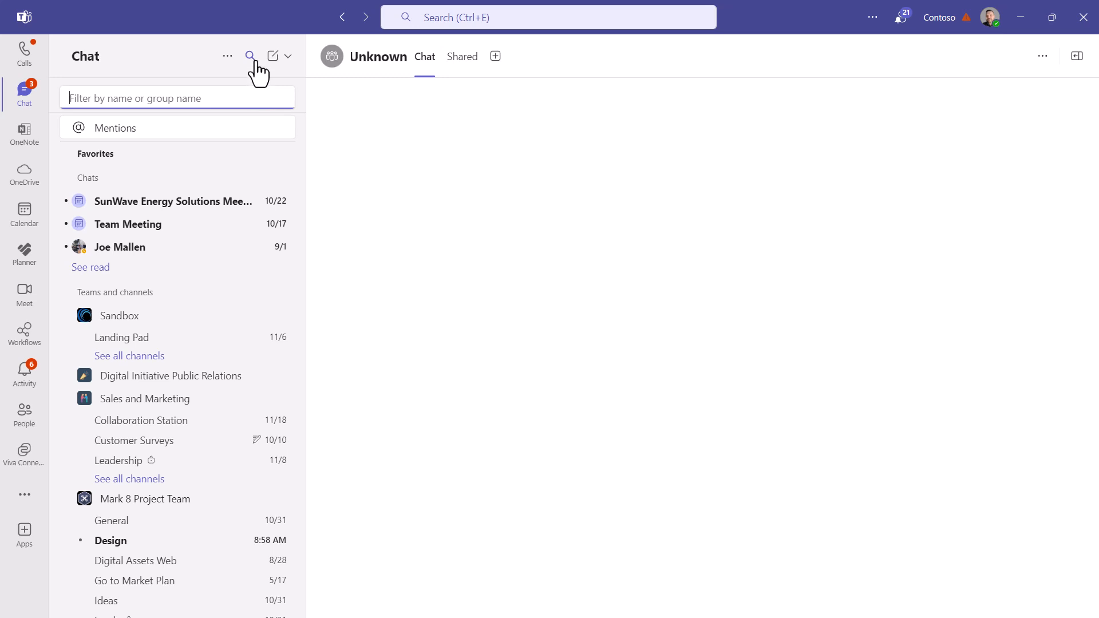
Step: Create a new chat list section named Content Creators
click(289, 58)
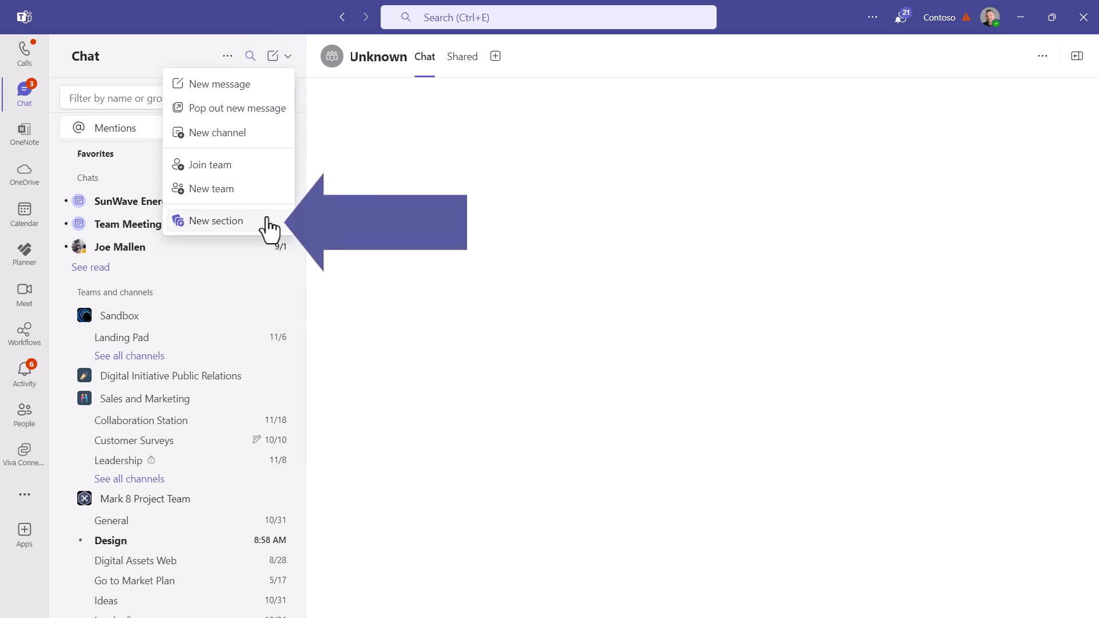
click(216, 221)
text(Content Creators)
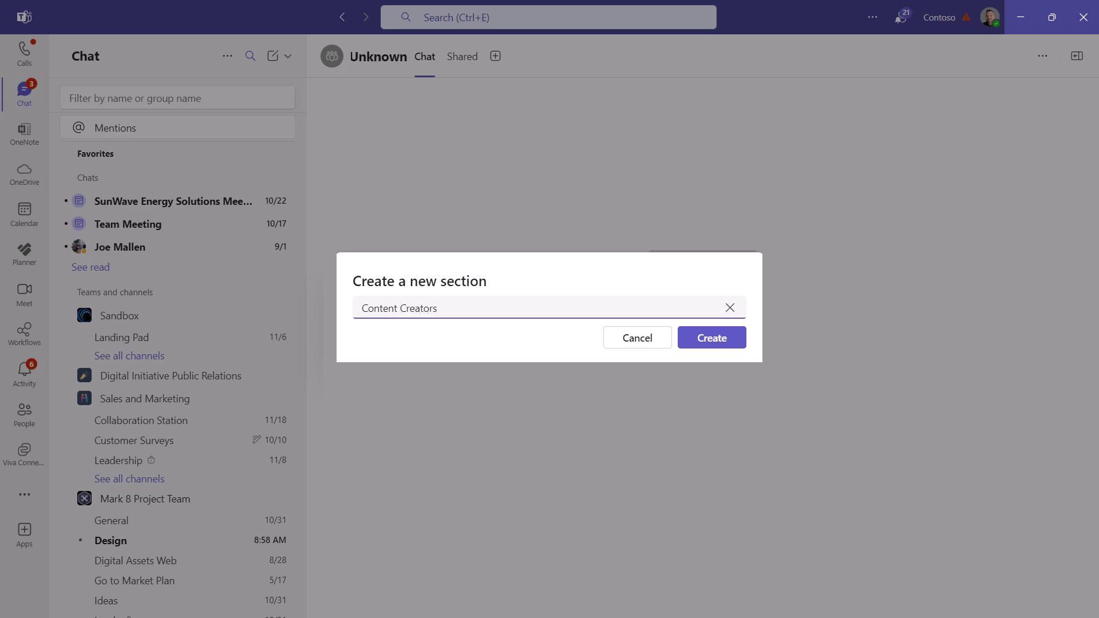
click(711, 338)
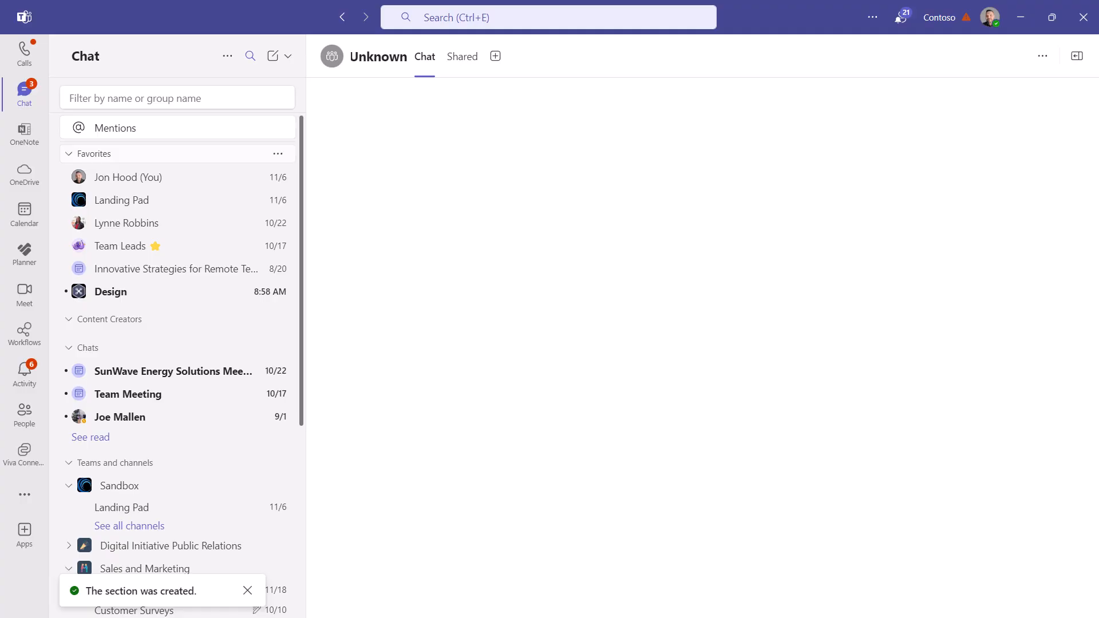
Step: Drag your own chat, Team Leads, Design, a colleague's chat and Team Meeting into Content Creators
drag(129, 179, 128, 327)
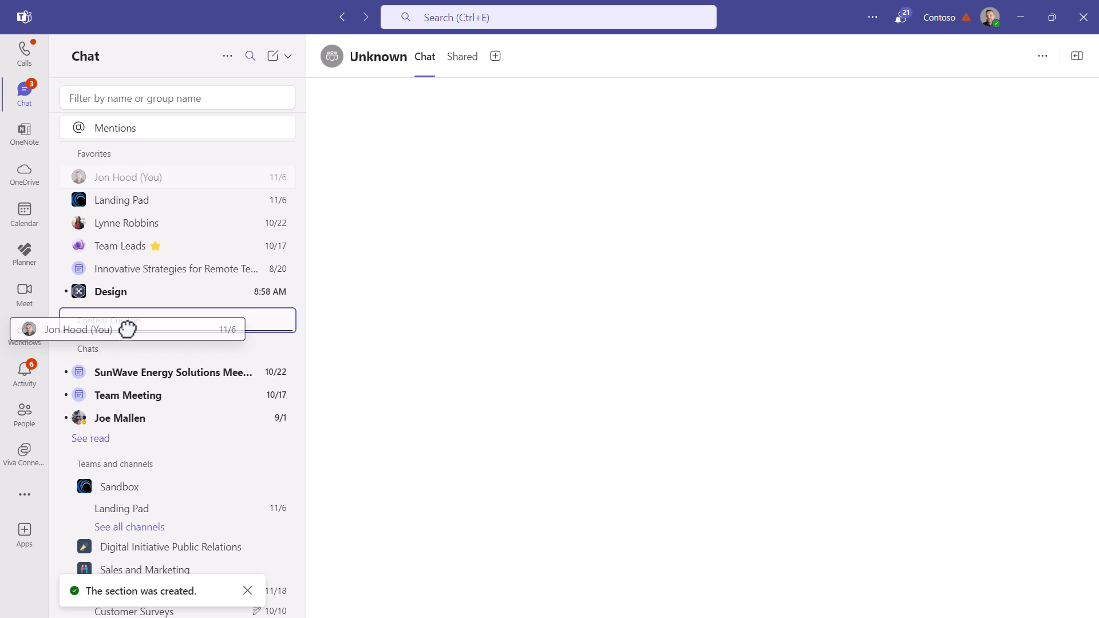
drag(132, 223, 134, 309)
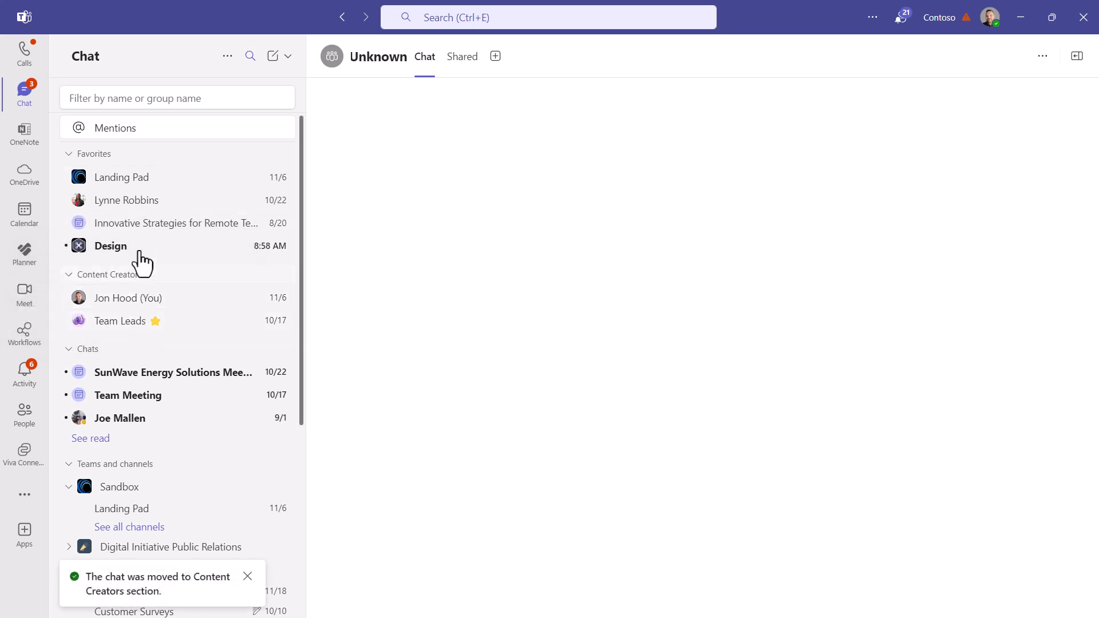
drag(137, 268, 136, 320)
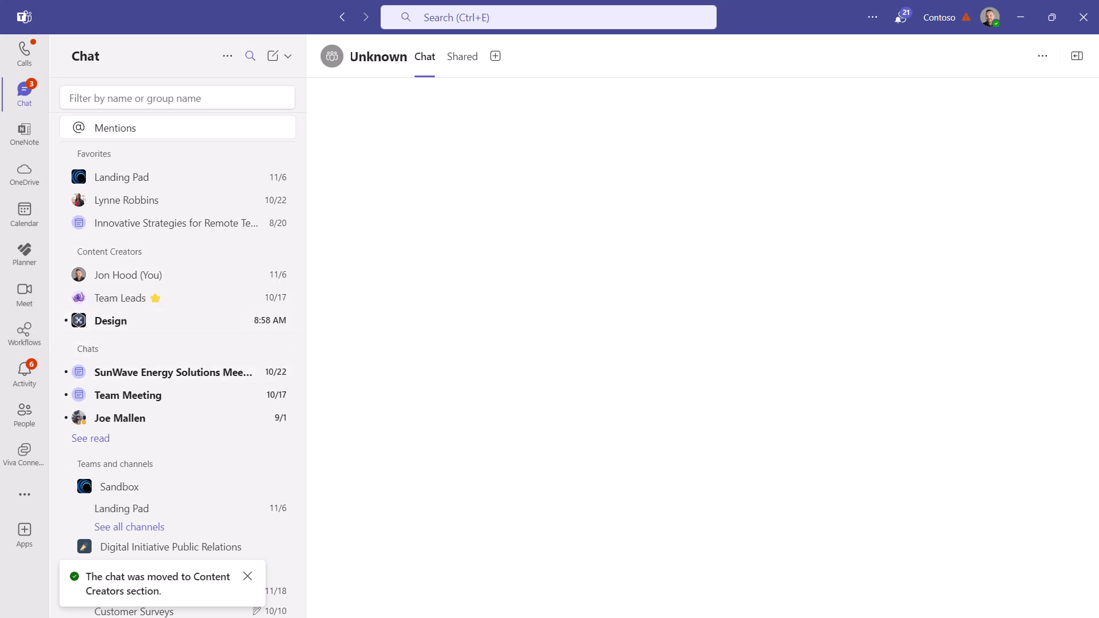
mouse_move(176, 223)
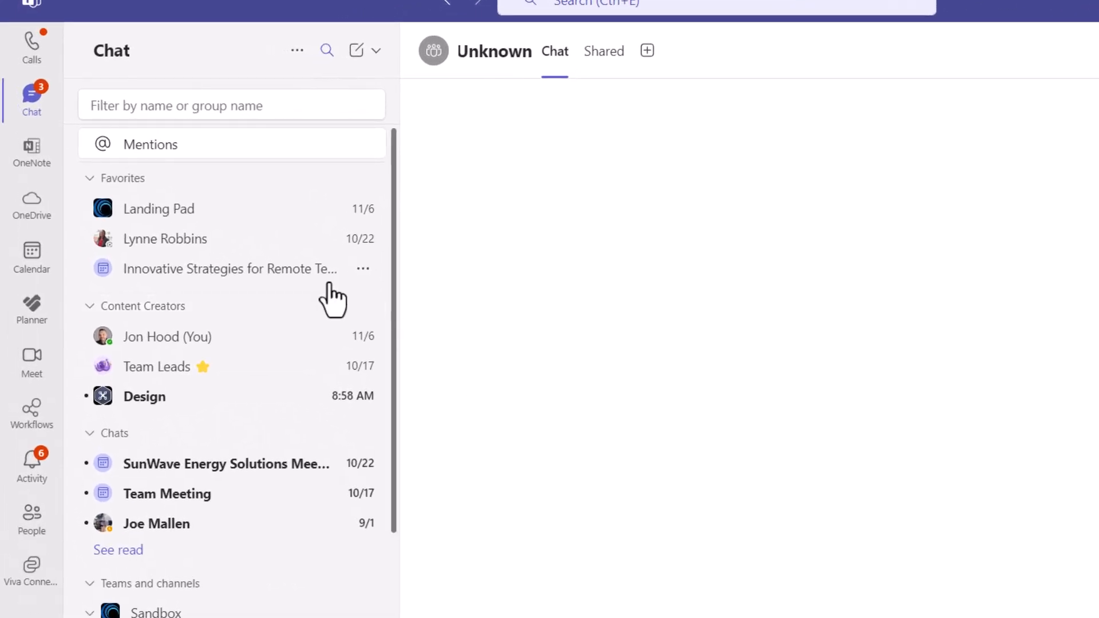
drag(165, 238, 171, 356)
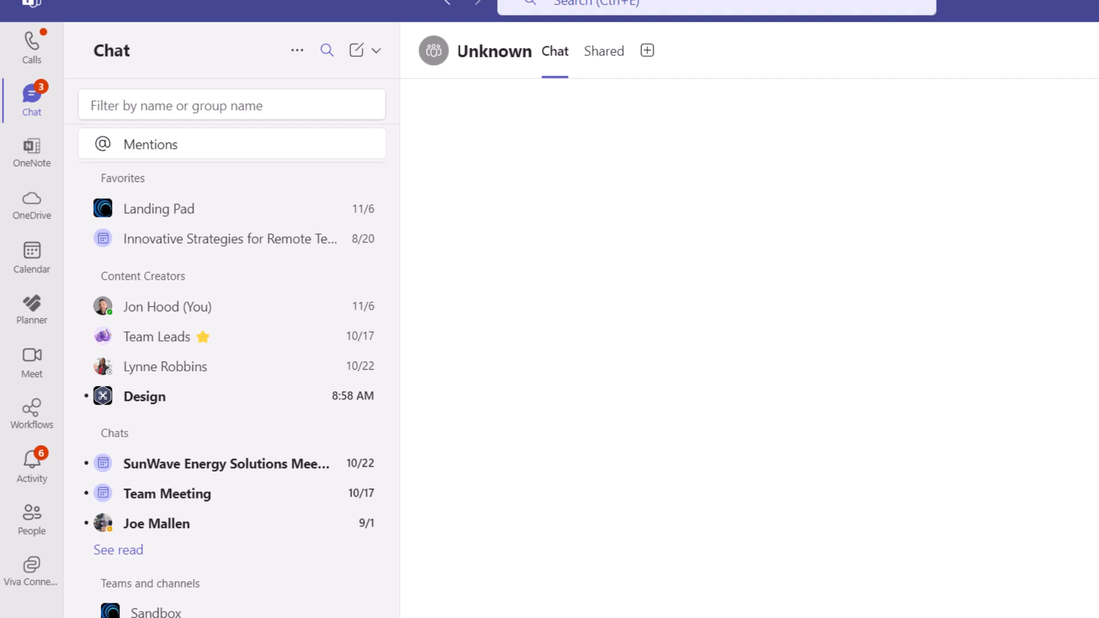
mouse_move(191, 494)
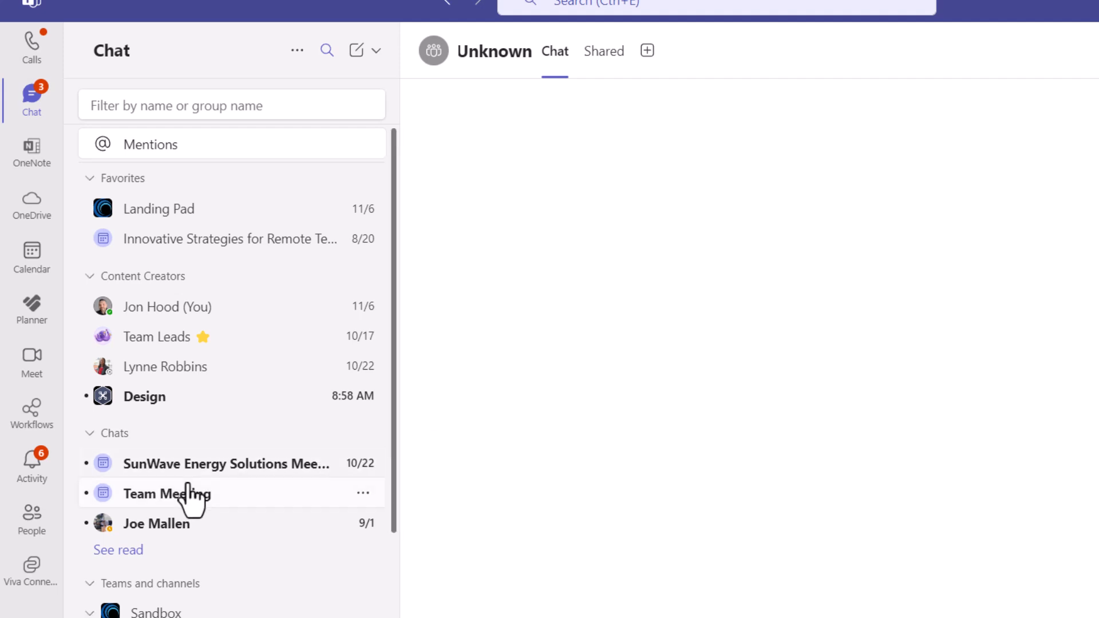
drag(179, 496, 172, 397)
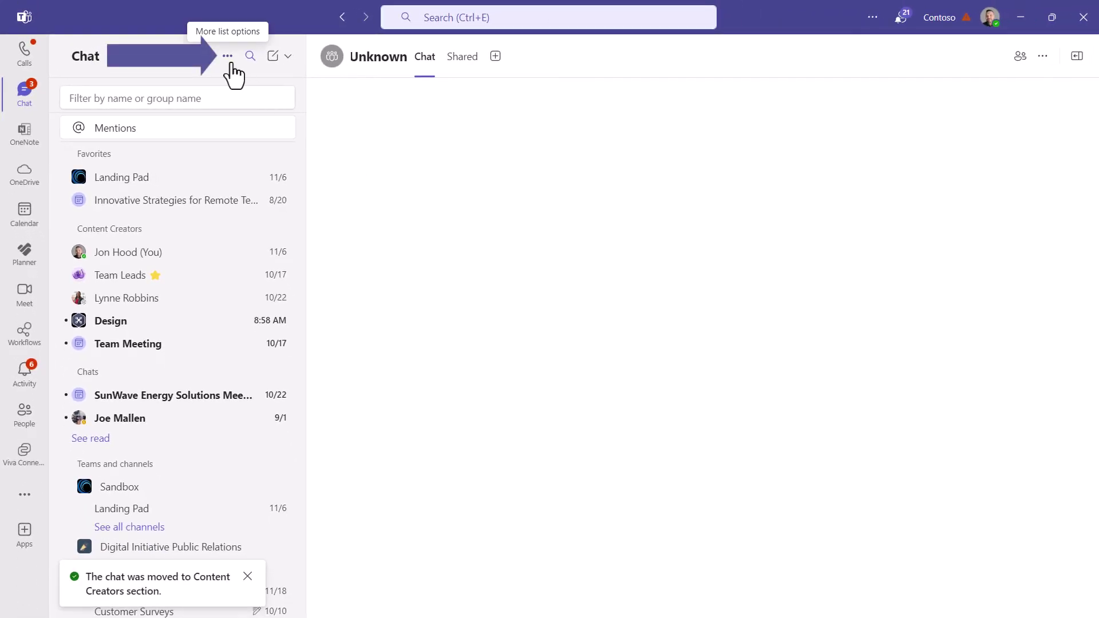
Step: In Customize view, set Viewing chats and channels to Separate
click(227, 57)
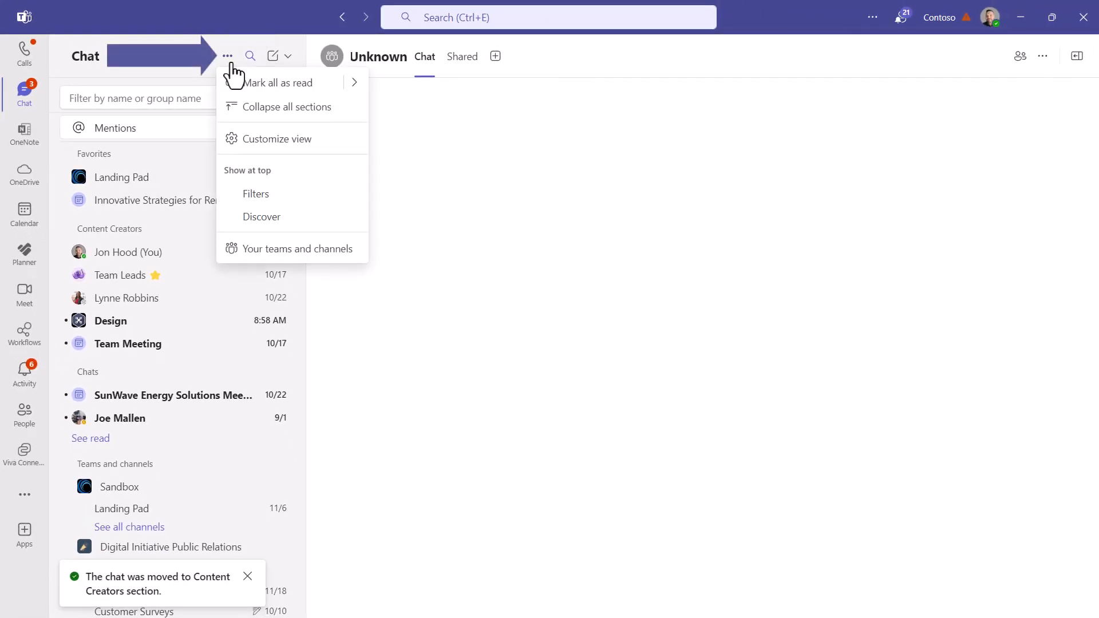
click(277, 139)
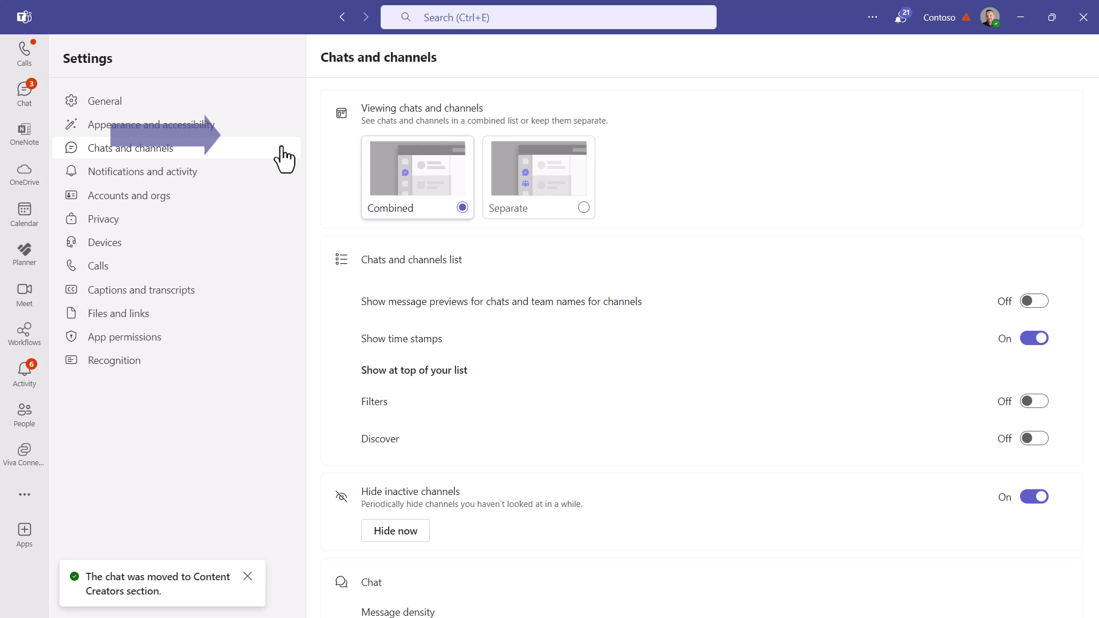
click(873, 20)
click(848, 62)
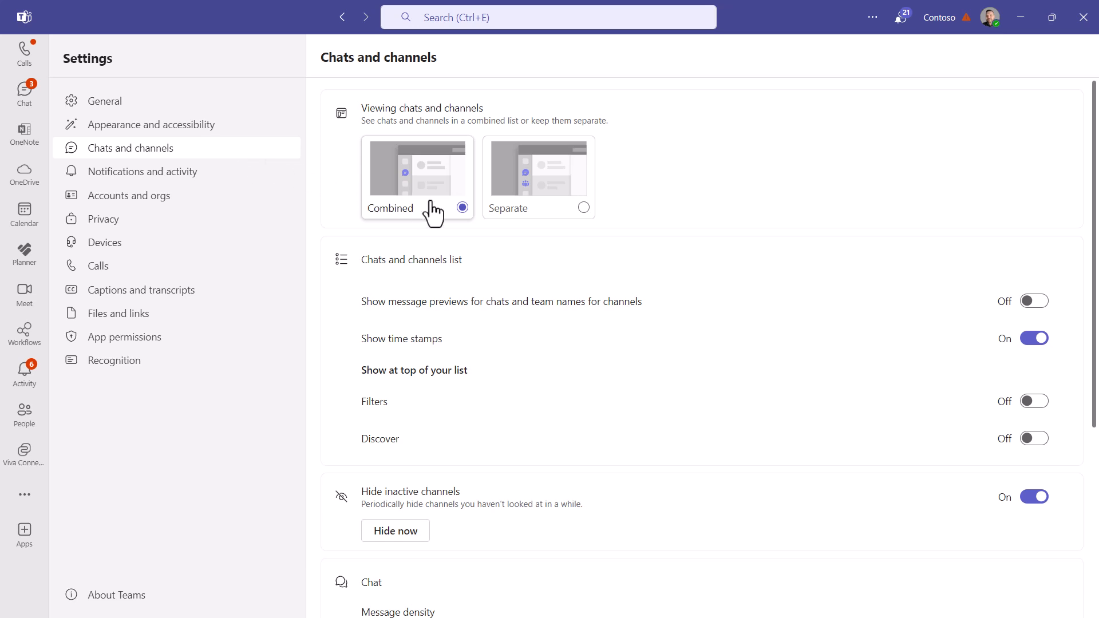
click(582, 208)
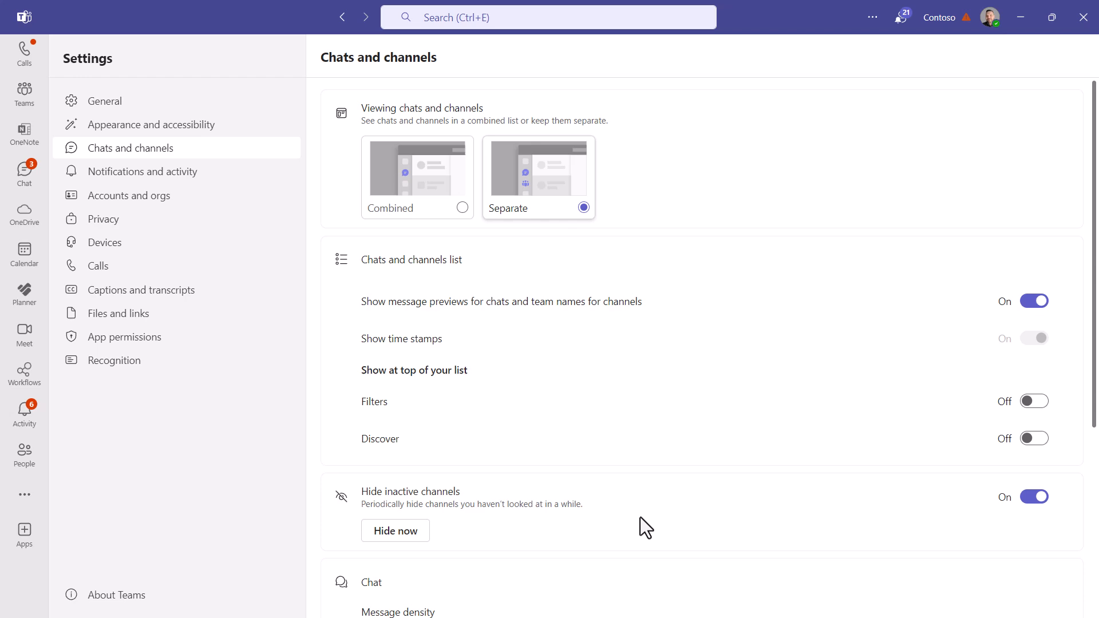
Step: Return to Chat, then switch to the Teams view showing the Landing Pad channel
click(24, 170)
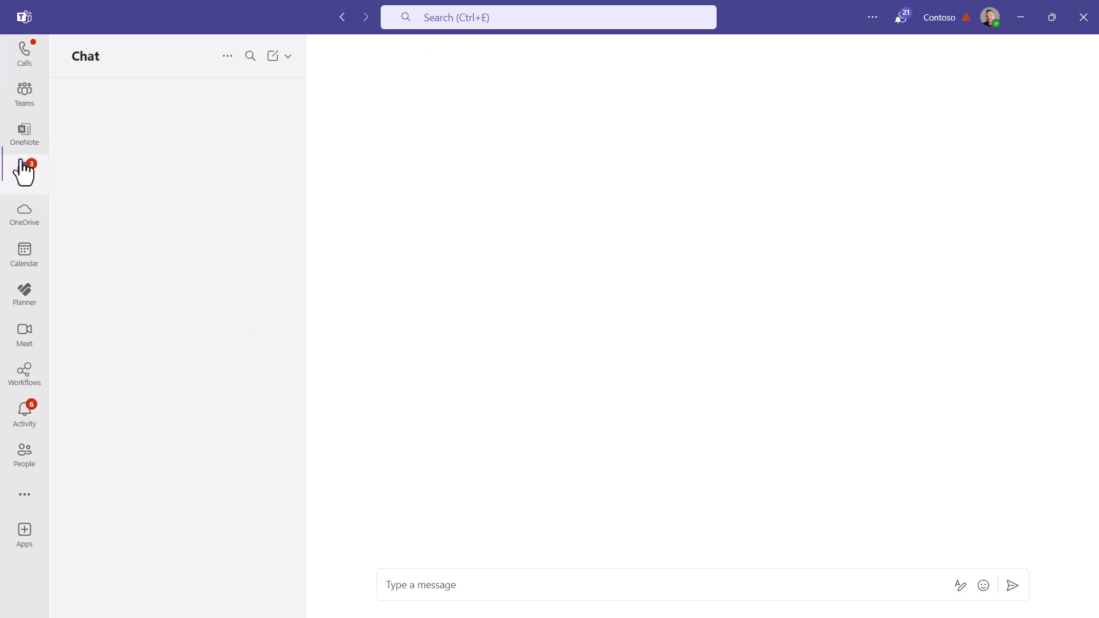
click(24, 95)
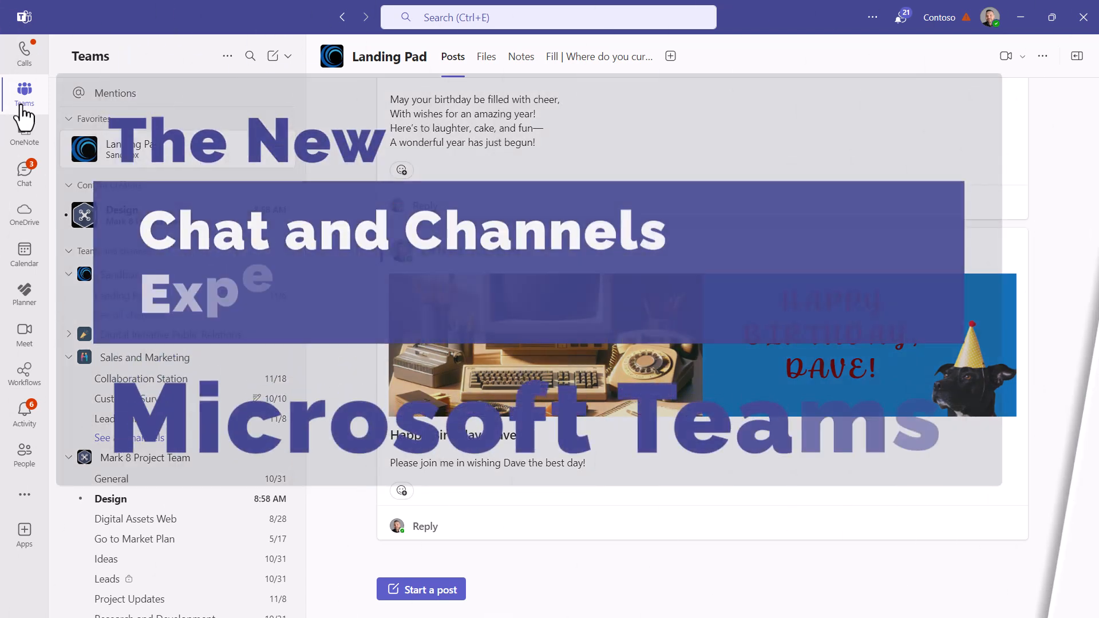